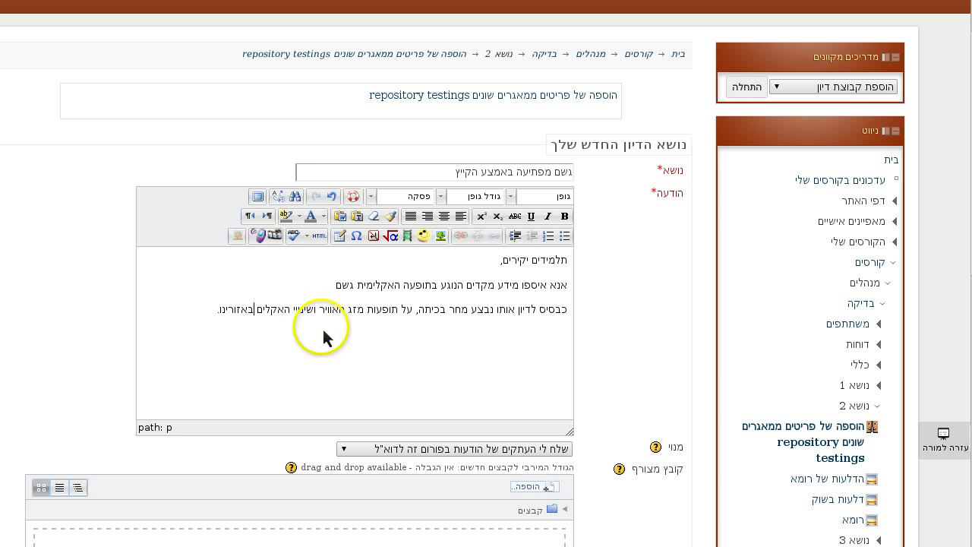
pyautogui.click(558, 310)
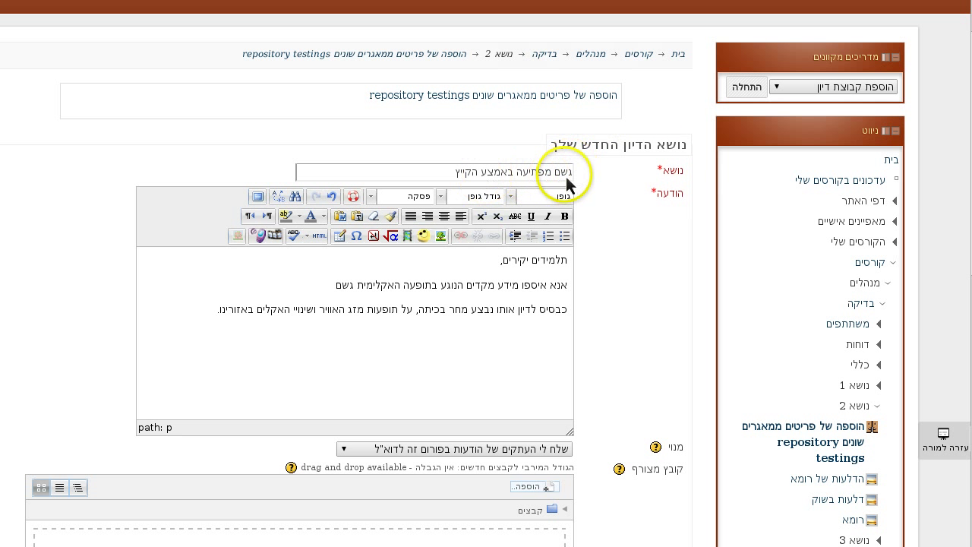
pyautogui.moveTo(451, 173); pyautogui.dragTo(553, 176)
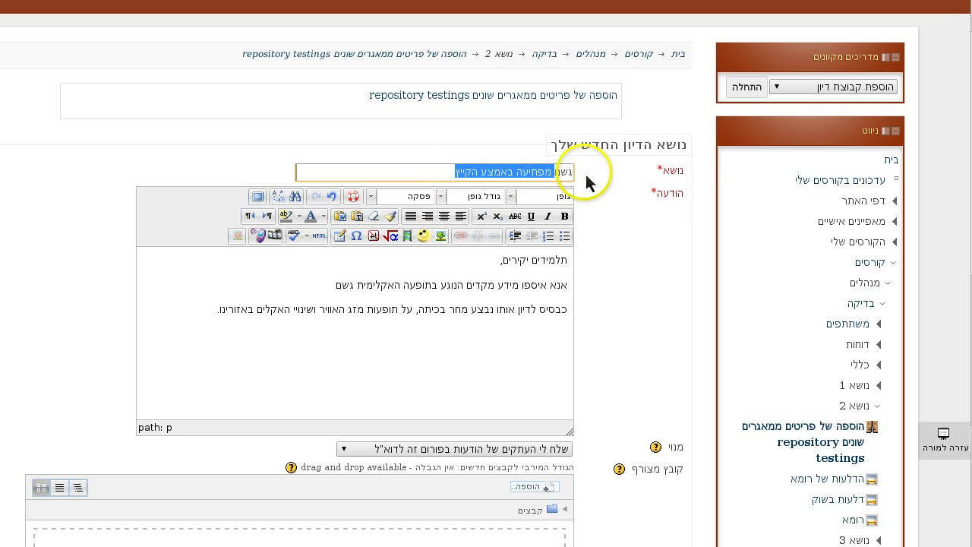
pyautogui.click(532, 312)
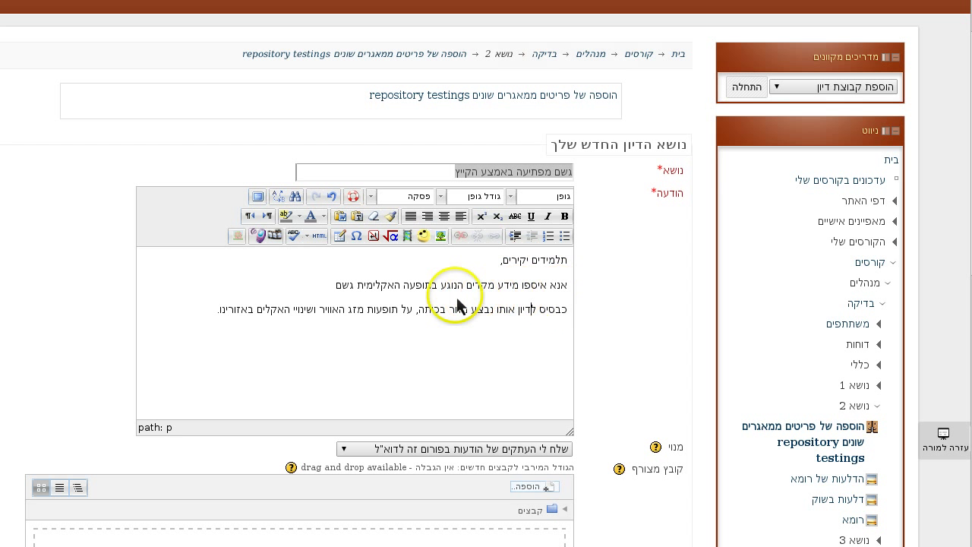
# Start adding a link to the word "גשם" in the message and open the file picker for the link address.
pyautogui.doubleClick(345, 291)
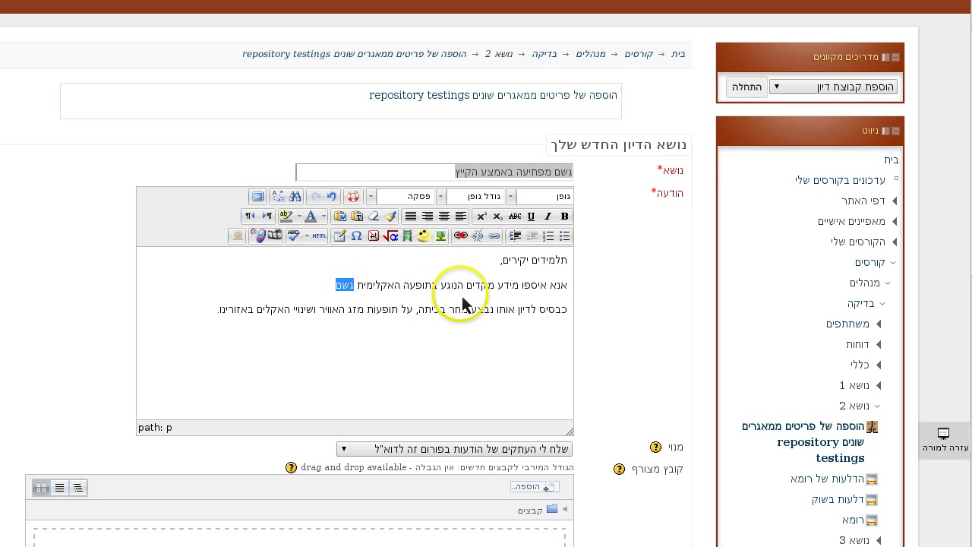
pyautogui.click(498, 241)
pyautogui.click(403, 329)
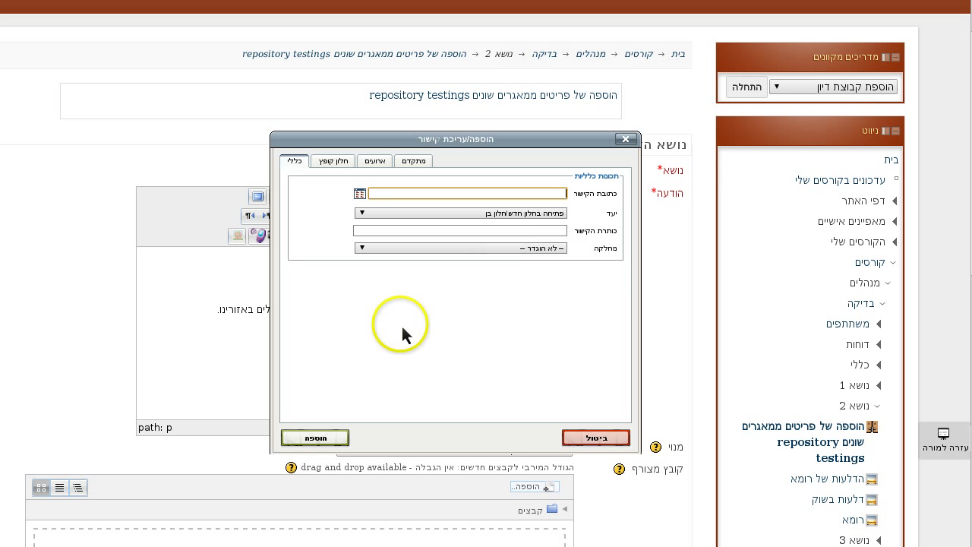
pyautogui.click(361, 197)
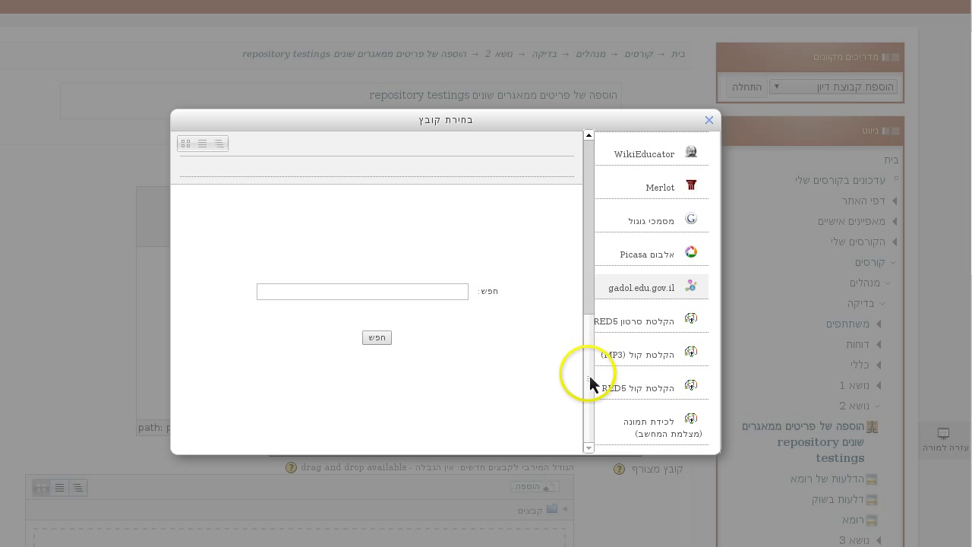
# Review the available repositories in the file picker and search gadol.edu.gov.il for learning items about rain (גשם).
pyautogui.moveTo(591, 377); pyautogui.dragTo(590, 181)
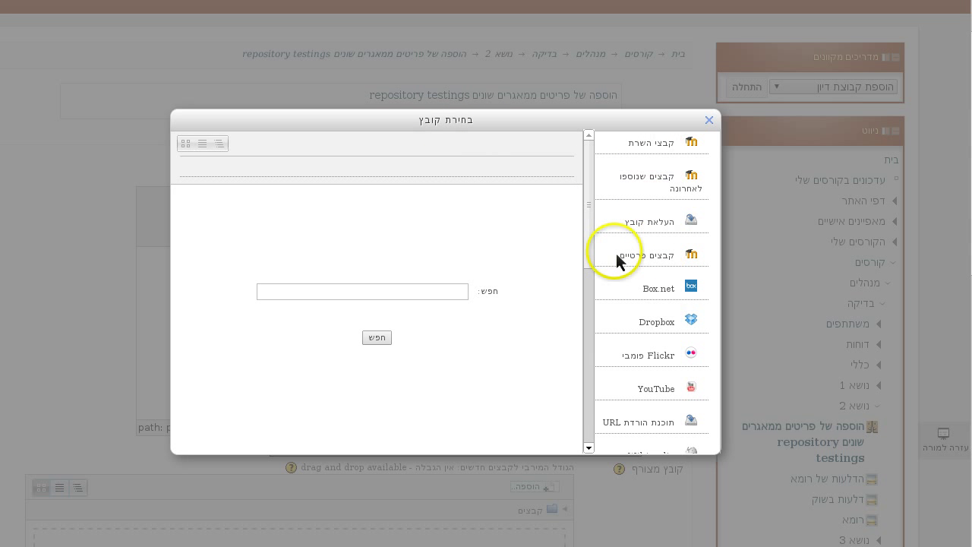
pyautogui.moveTo(592, 247); pyautogui.dragTo(591, 327)
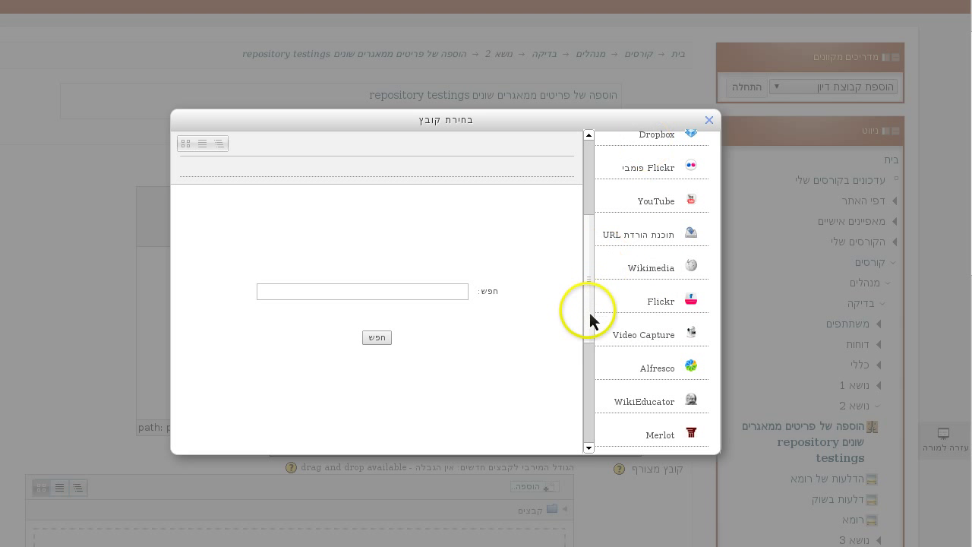
pyautogui.moveTo(590, 312); pyautogui.dragTo(594, 359)
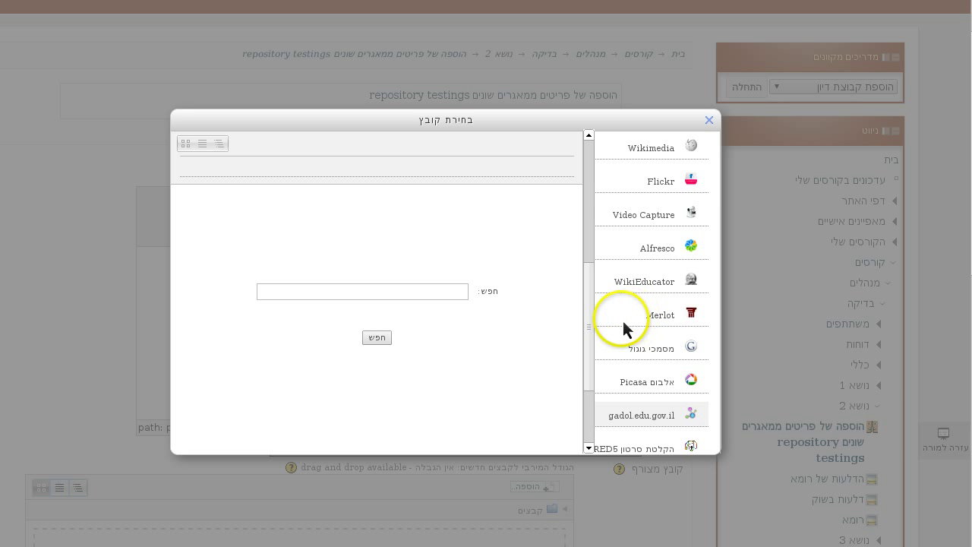
pyautogui.scroll(-2, 600, 366)
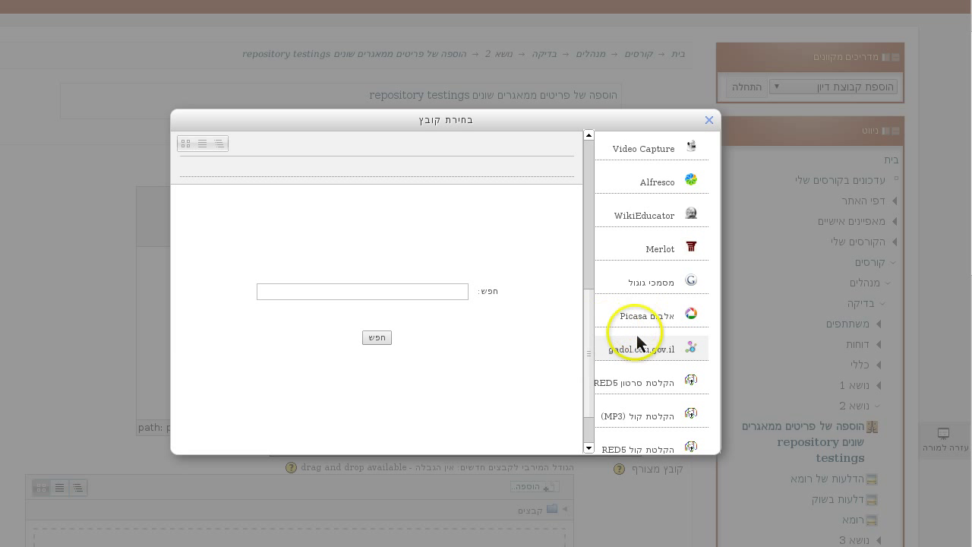
pyautogui.moveTo(594, 404); pyautogui.dragTo(590, 425)
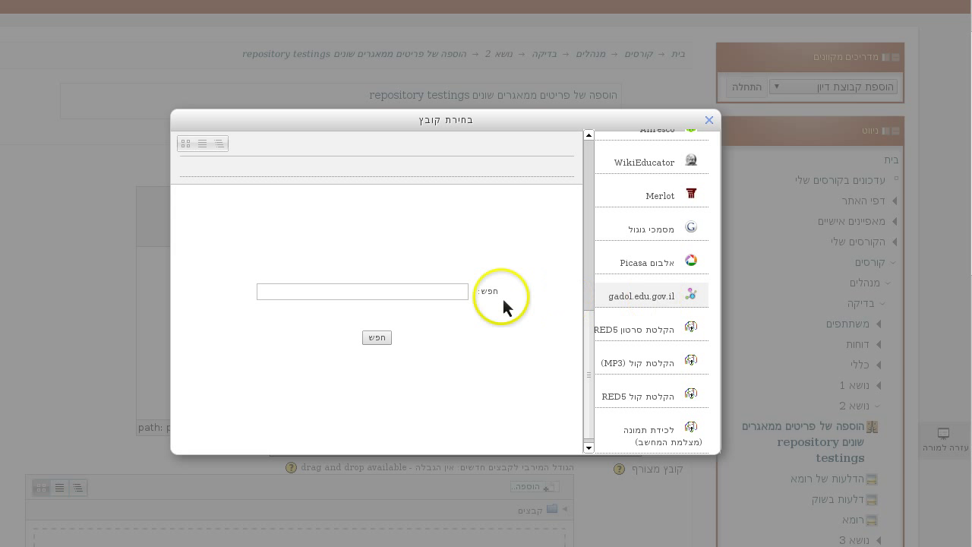
pyautogui.click(448, 297)
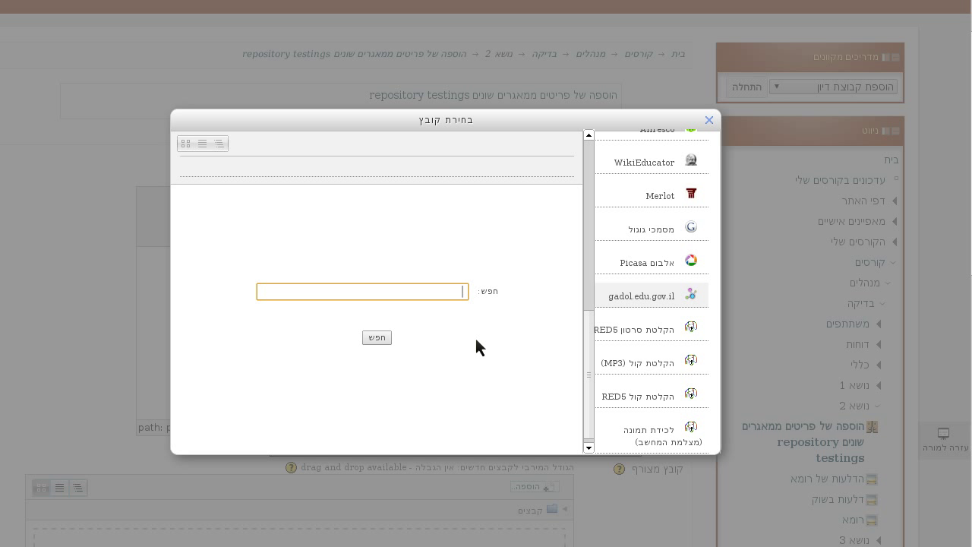
pyautogui.write('Bus')
pyautogui.press('BackSpace')
pyautogui.press('BackSpace')
pyautogui.press('BackSpace')
pyautogui.write('Bus')
pyautogui.press('Return')
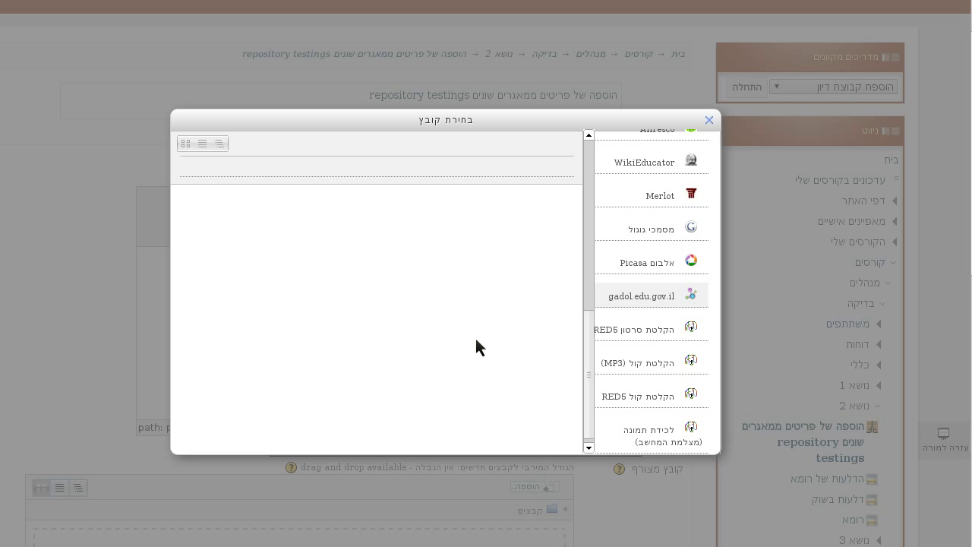
pyautogui.click(499, 334)
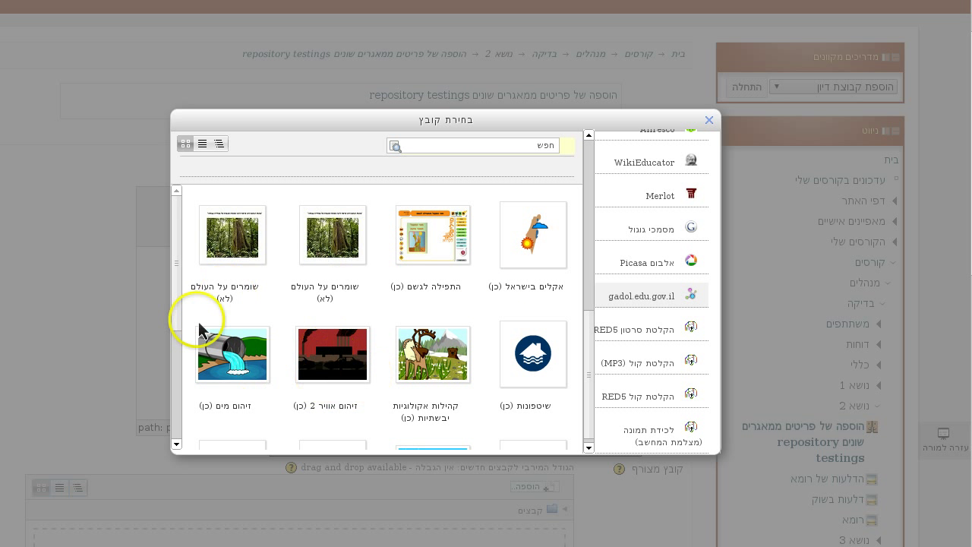
# Choose the "מחזור המים (כן)" item from the search results as the link address and insert the link on "גשם".
pyautogui.moveTo(179, 322); pyautogui.dragTo(169, 289)
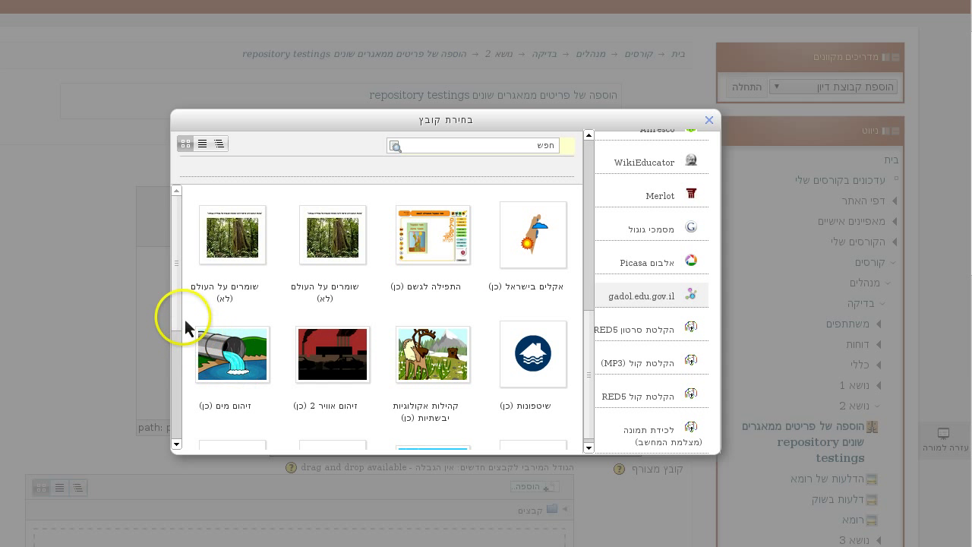
pyautogui.moveTo(178, 325); pyautogui.dragTo(180, 386)
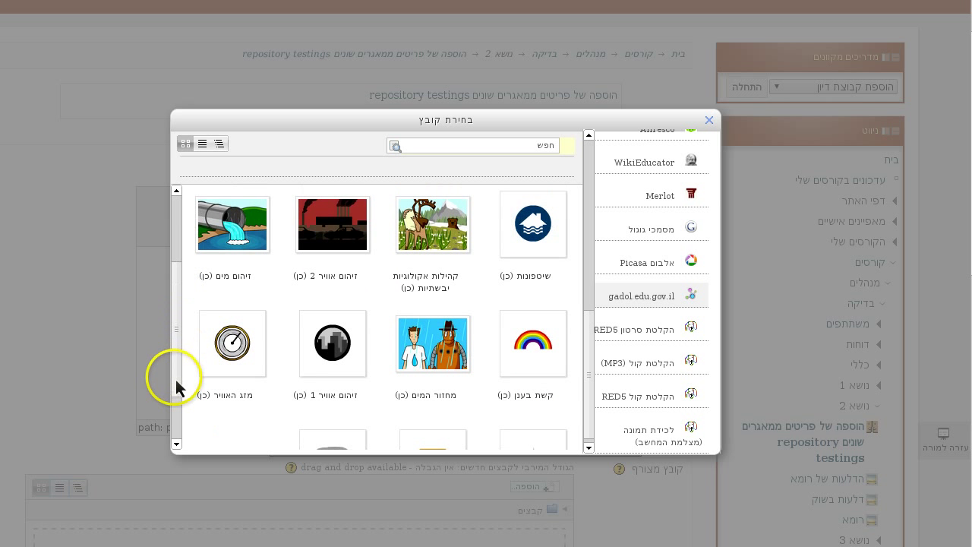
pyautogui.click(444, 347)
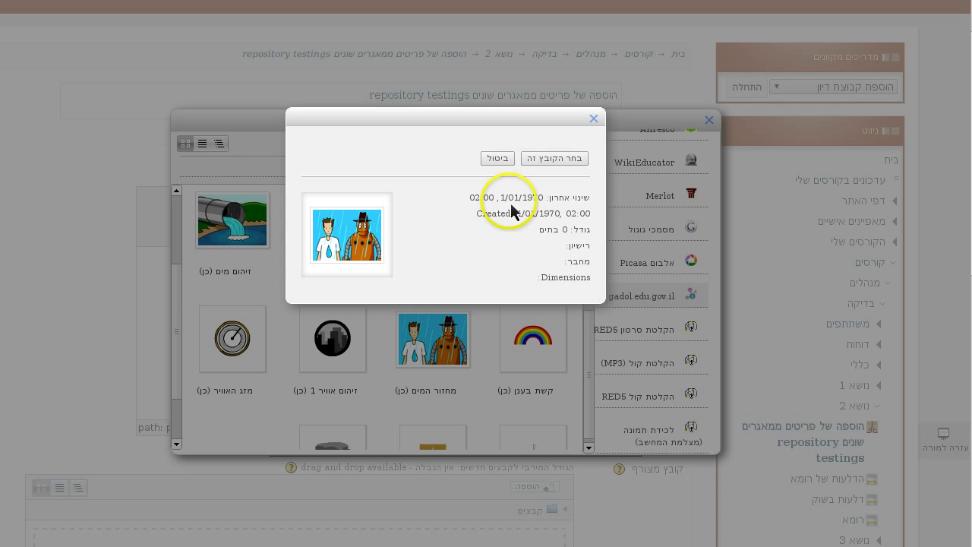
pyautogui.click(547, 160)
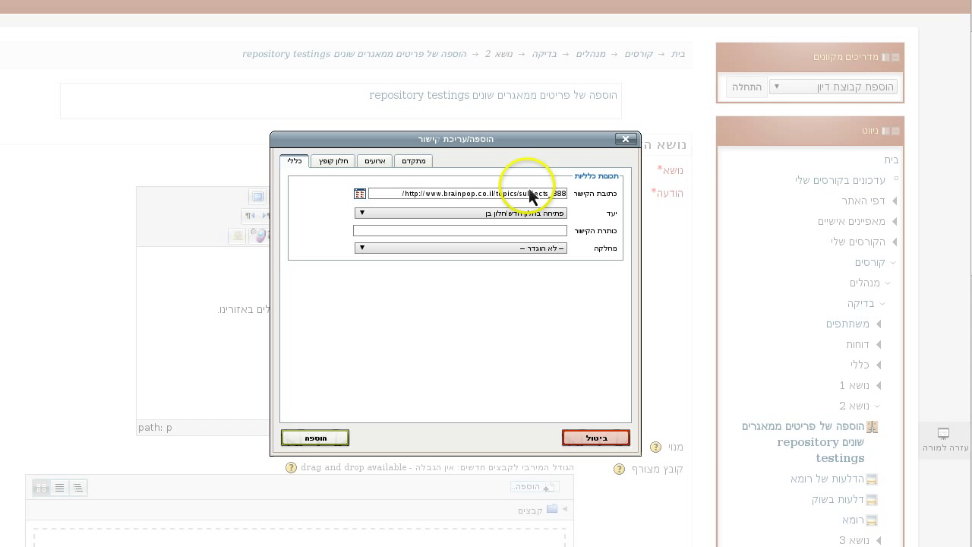
pyautogui.moveTo(531, 191); pyautogui.dragTo(460, 198)
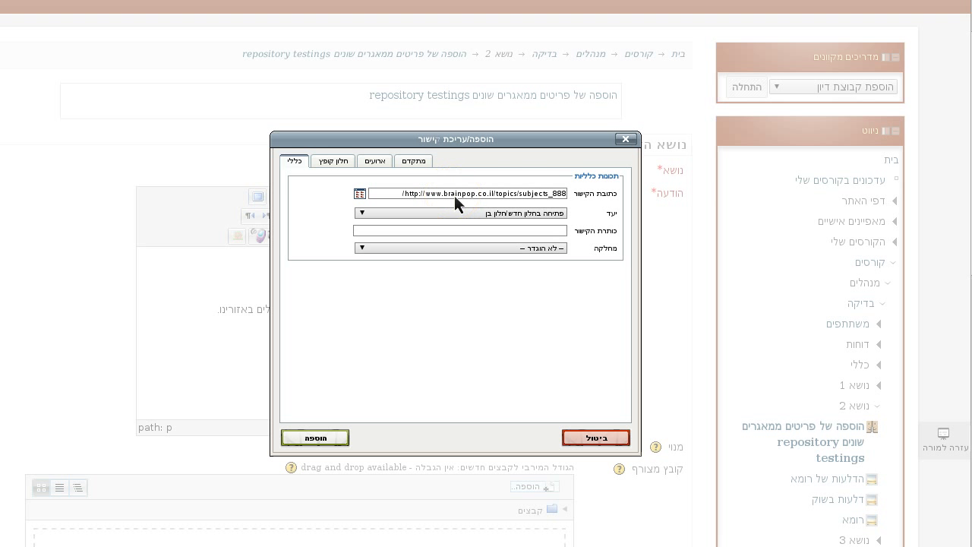
pyautogui.click(314, 438)
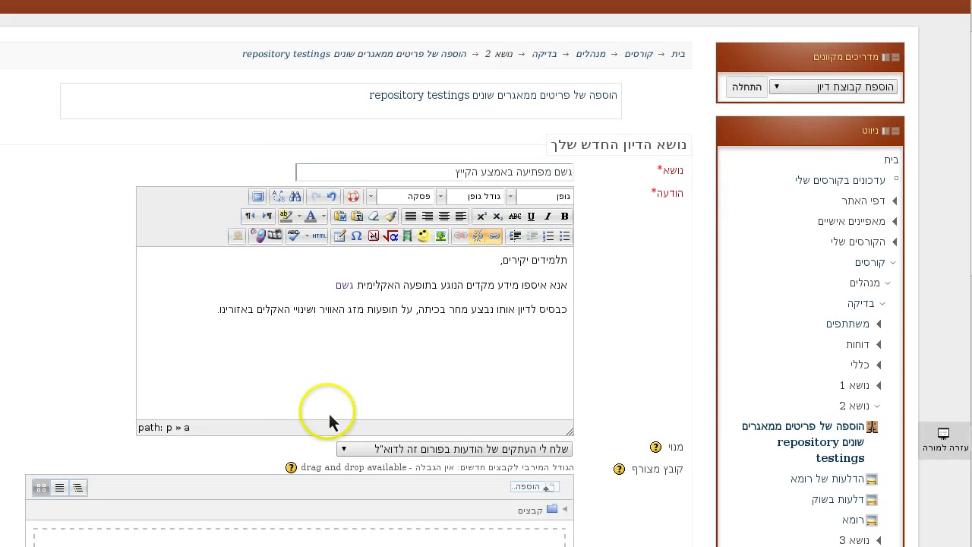
pyautogui.click(374, 286)
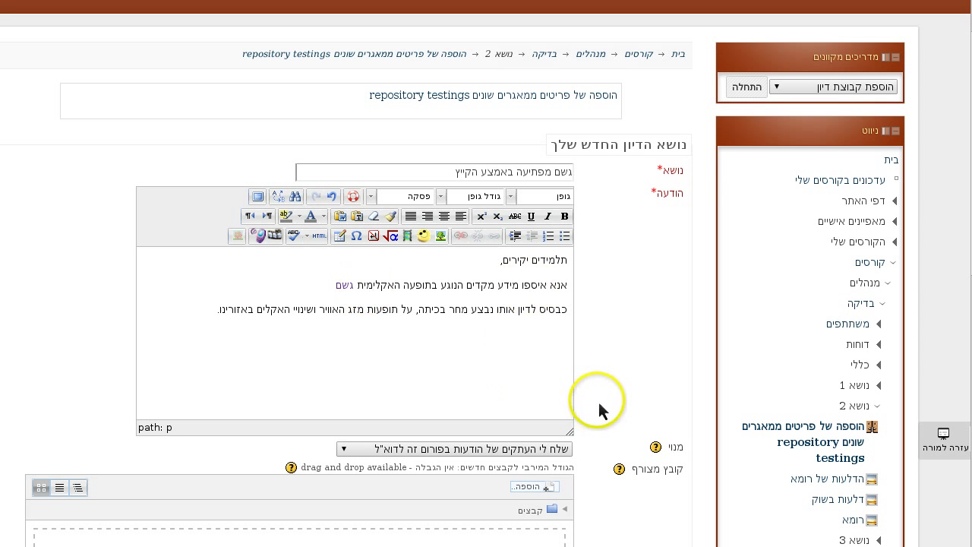
# Post the message to the forum and continue to the discussion list.
pyautogui.scroll(-3, 597, 399)
pyautogui.scroll(-6, 597, 399)
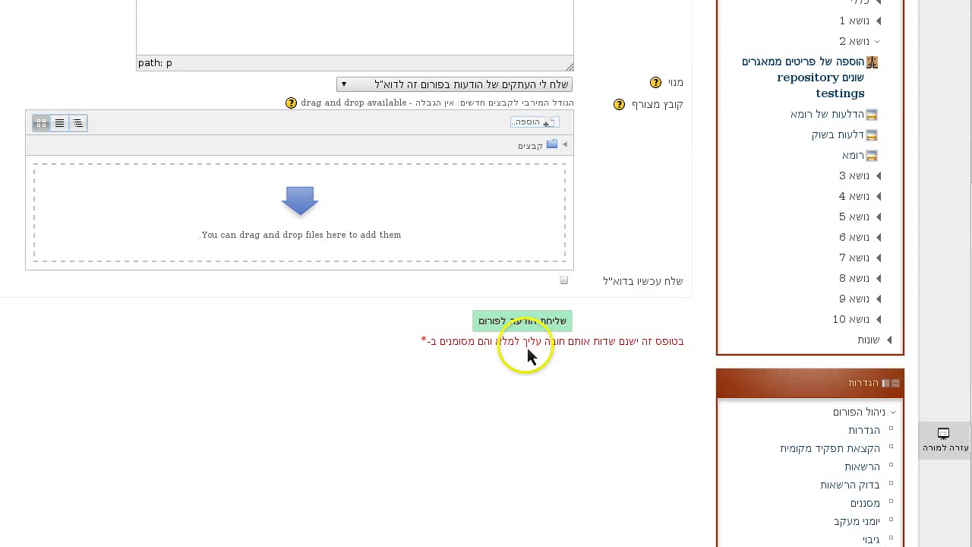
pyautogui.click(523, 322)
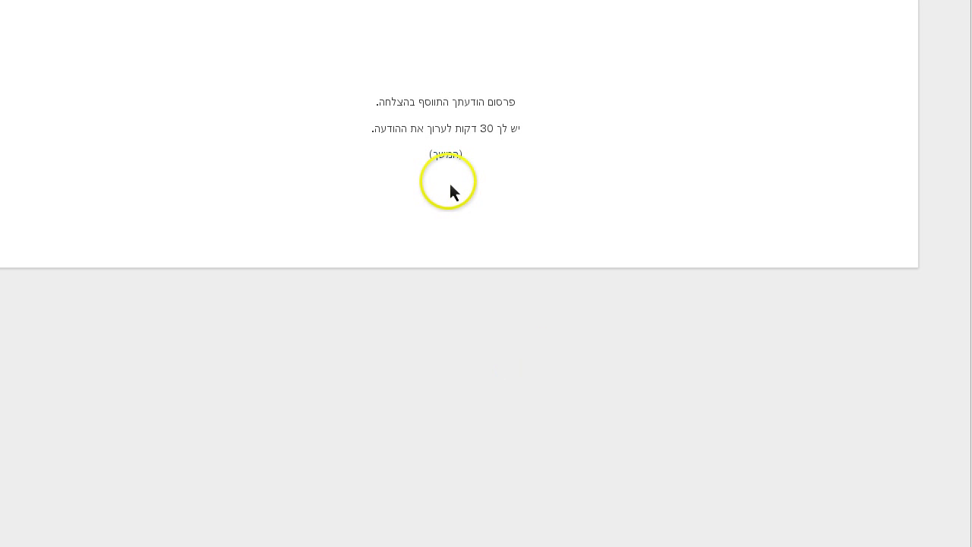
pyautogui.click(449, 157)
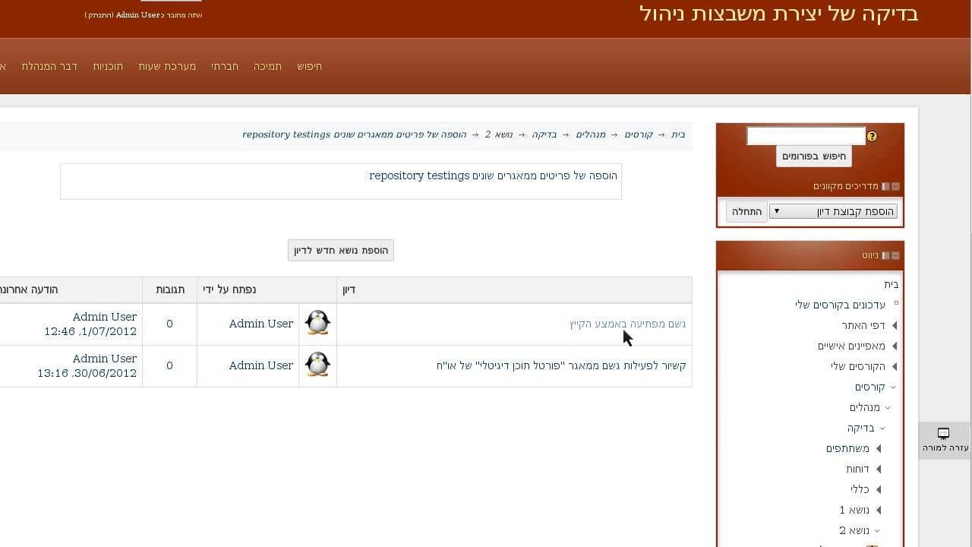
# Open the discussion "גשם מפתיעה באמצע הקייץ", follow its "גשם" link to check the target page, and return to the discussion.
pyautogui.click(622, 324)
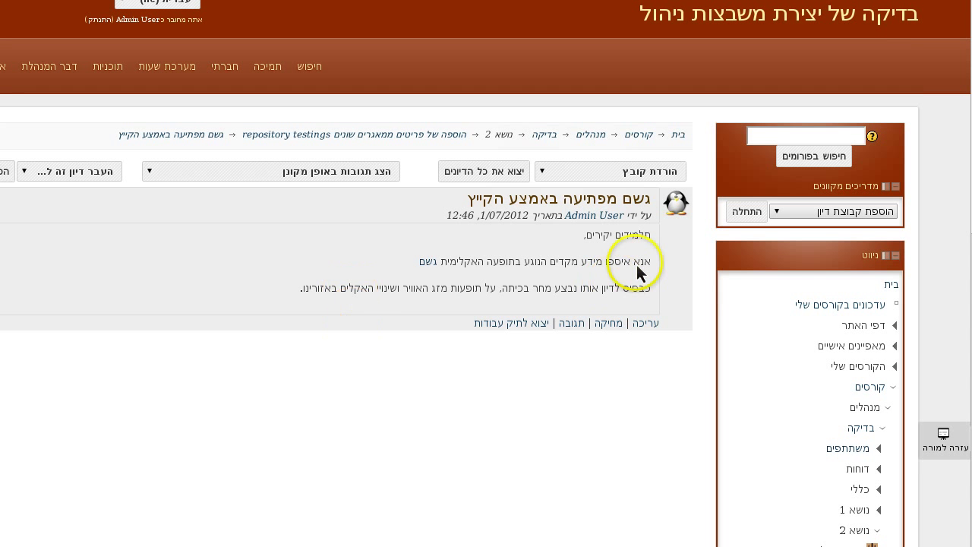
pyautogui.click(427, 262)
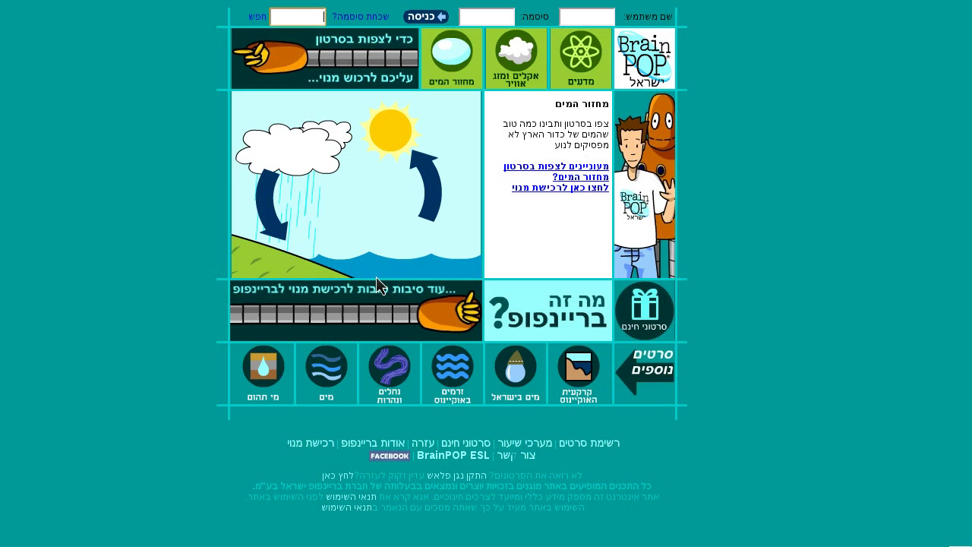
pyautogui.rightClick(86, 160)
pyautogui.click(103, 170)
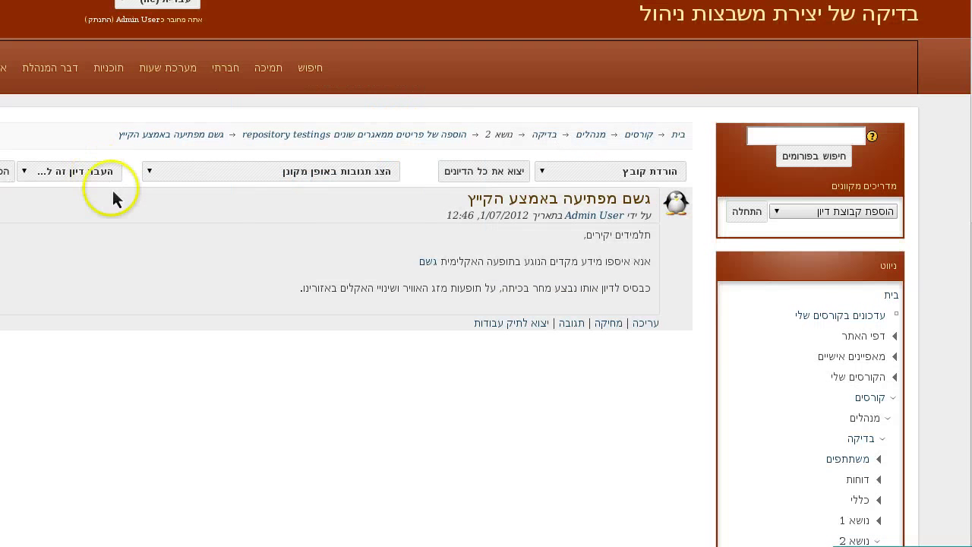